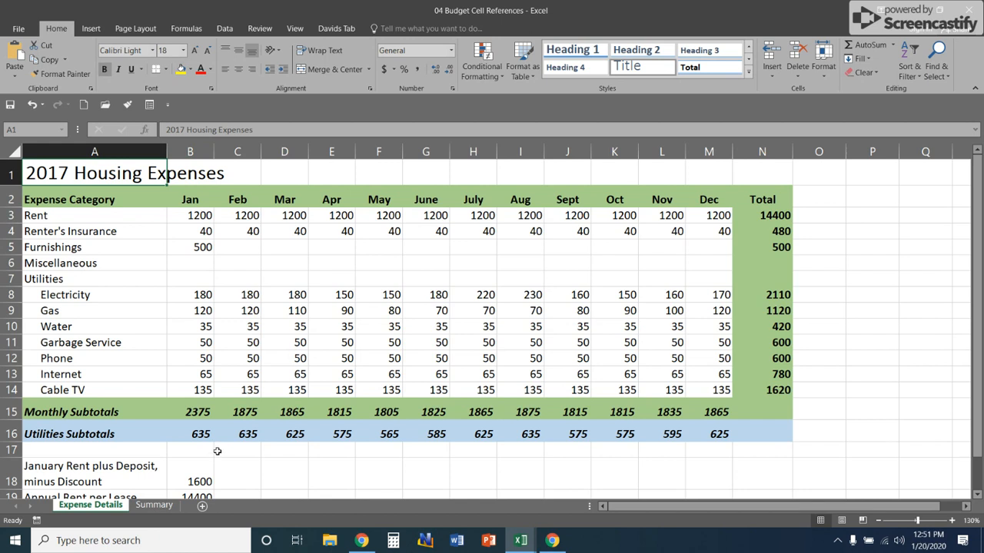
# Step: Replace the typed rent amount in the January rent formula in B18 with a reference to B3, giving =B3+500-100
pyautogui.click(194, 475)
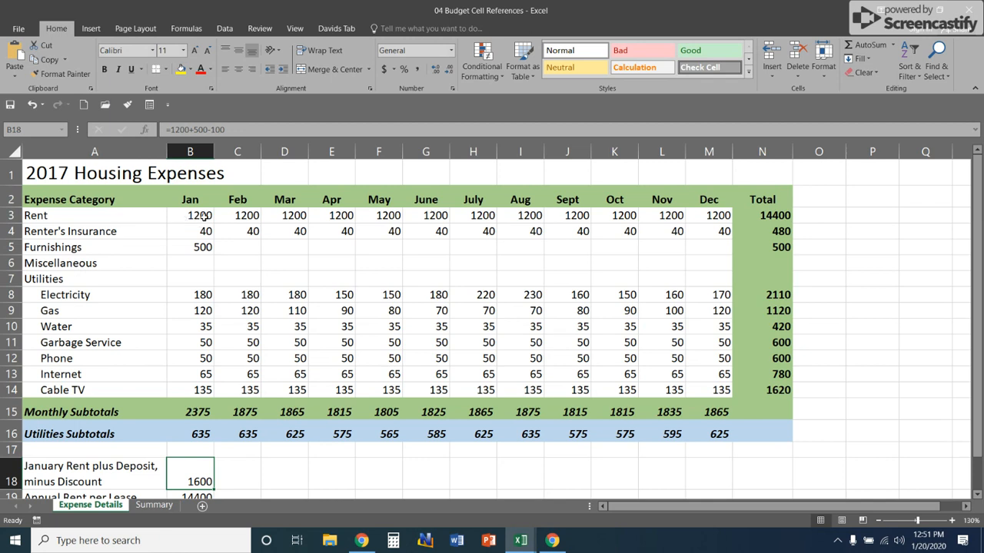
pyautogui.click(189, 130)
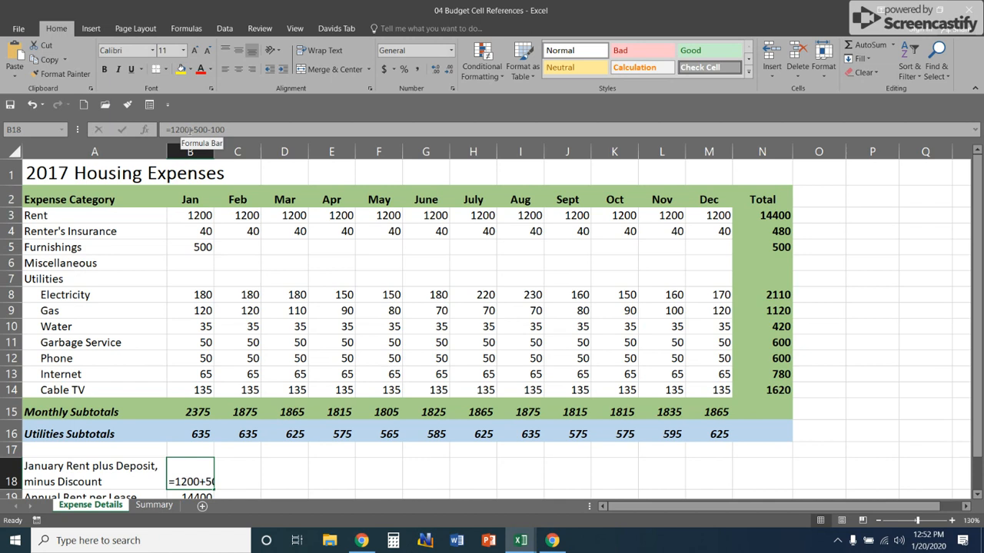
pyautogui.moveTo(192, 130); pyautogui.dragTo(168, 130)
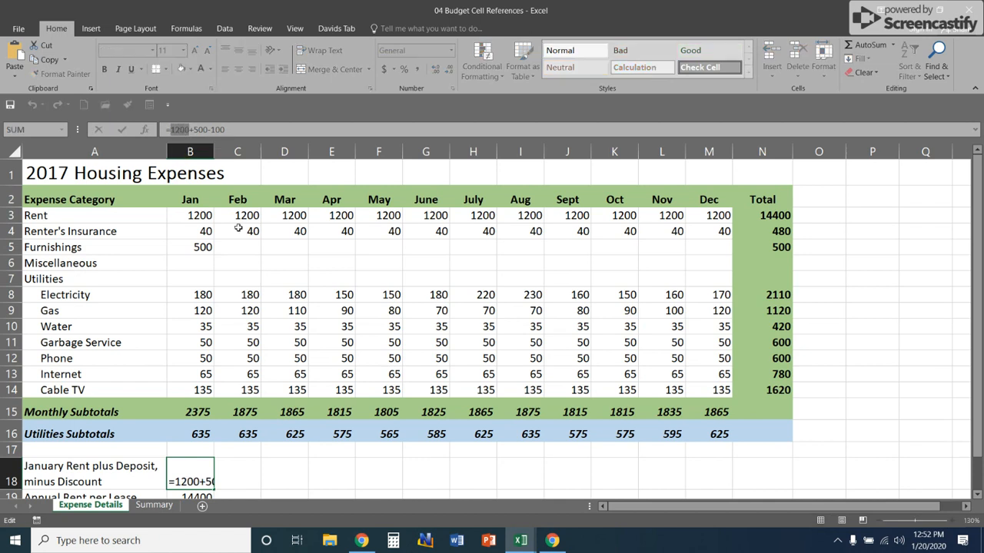
pyautogui.write('B3')
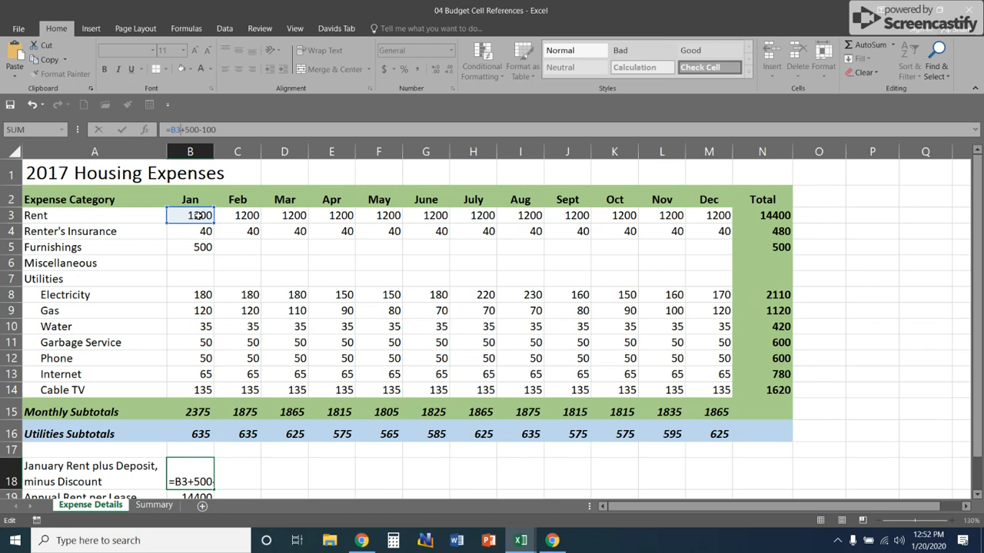
pyautogui.press('Return')
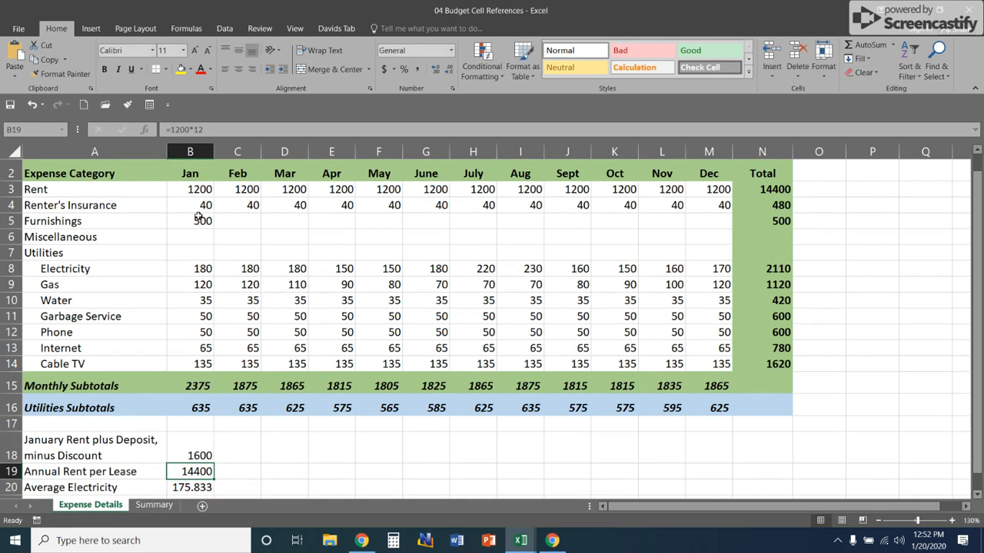
# Step: Copy the January rent formula from B18 into B21 and clear the copy selection
pyautogui.click(177, 444)
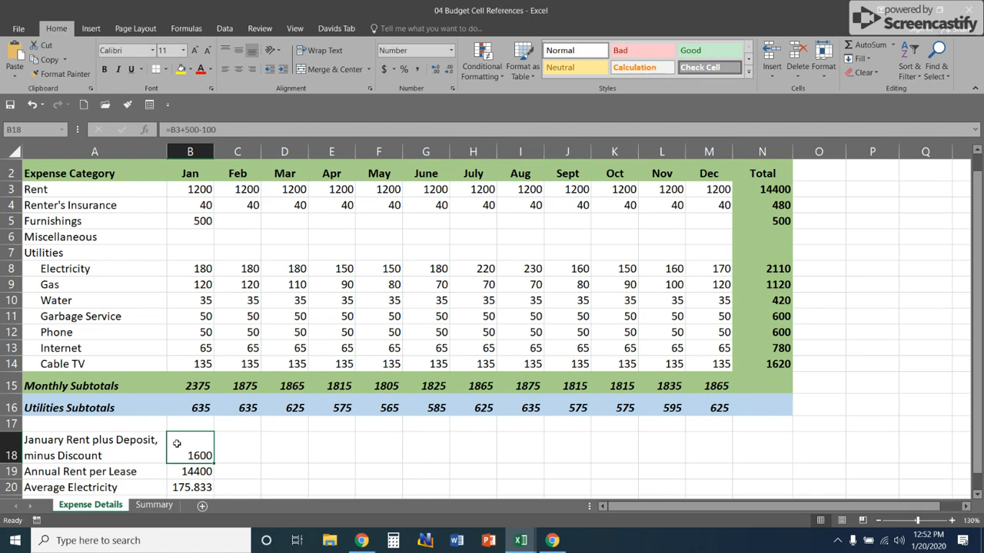
pyautogui.scroll(-2, 269, 451)
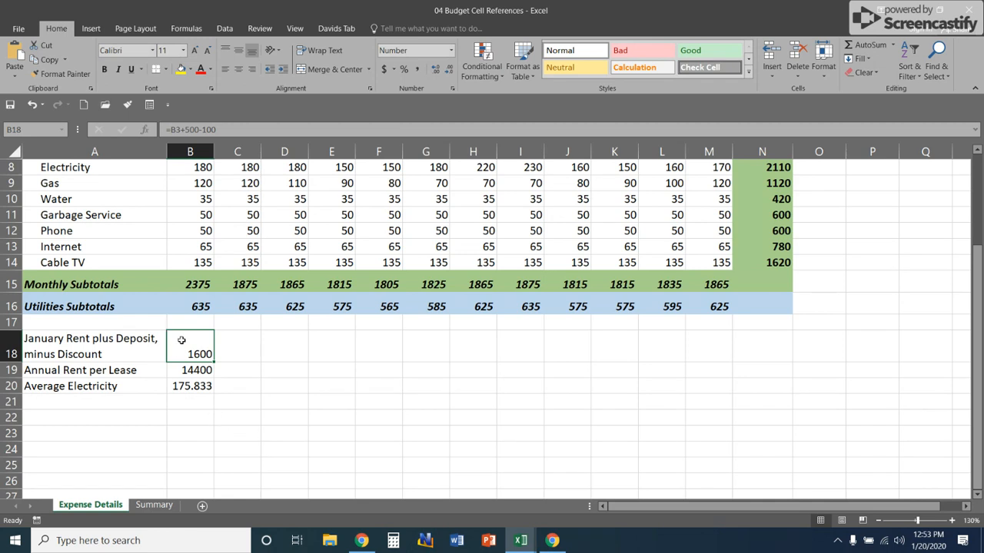
pyautogui.click(48, 61)
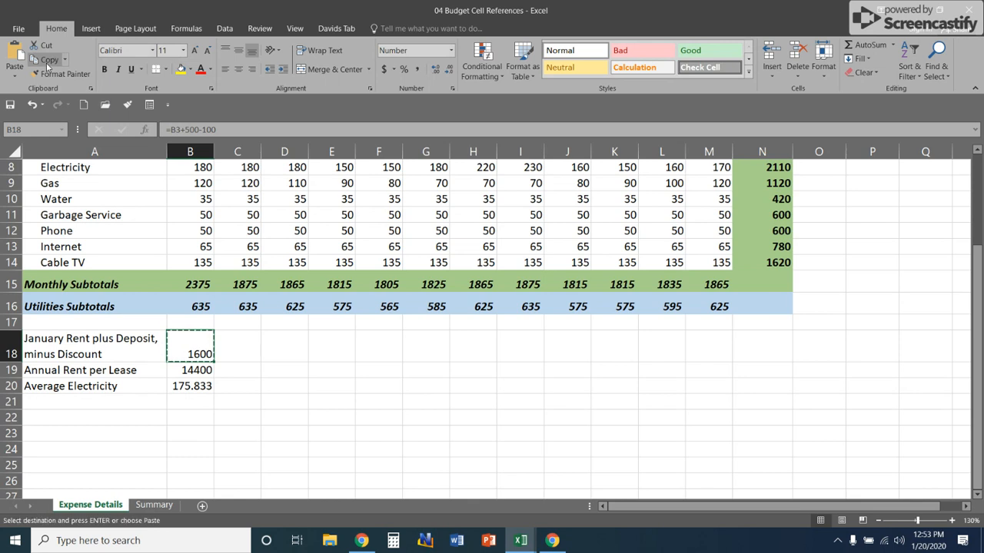
pyautogui.click(191, 401)
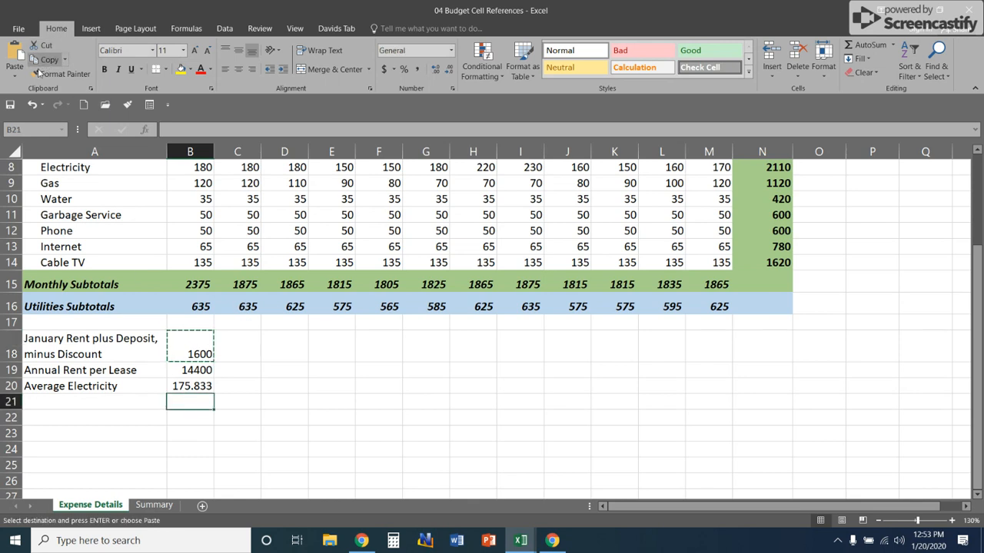
pyautogui.click(15, 62)
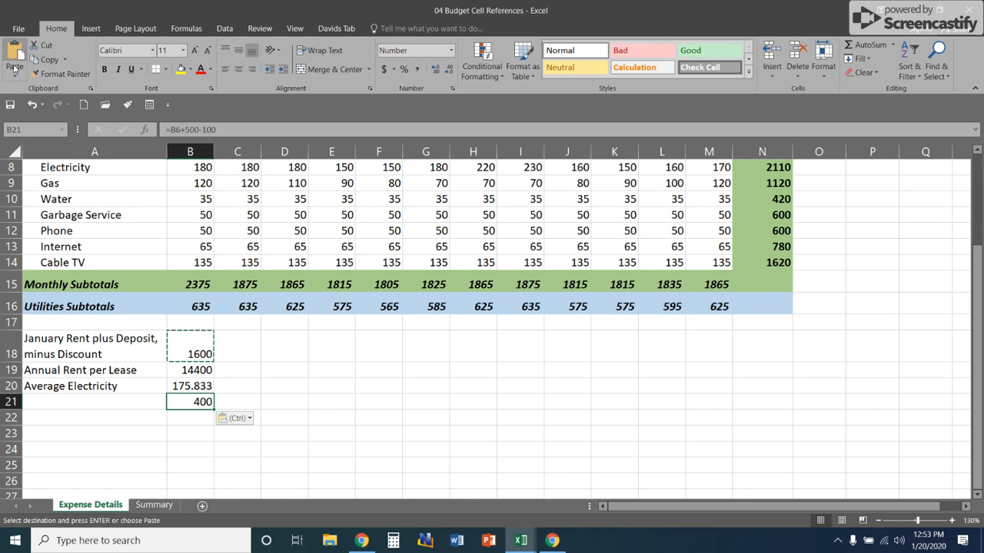
pyautogui.click(188, 431)
pyautogui.click(189, 401)
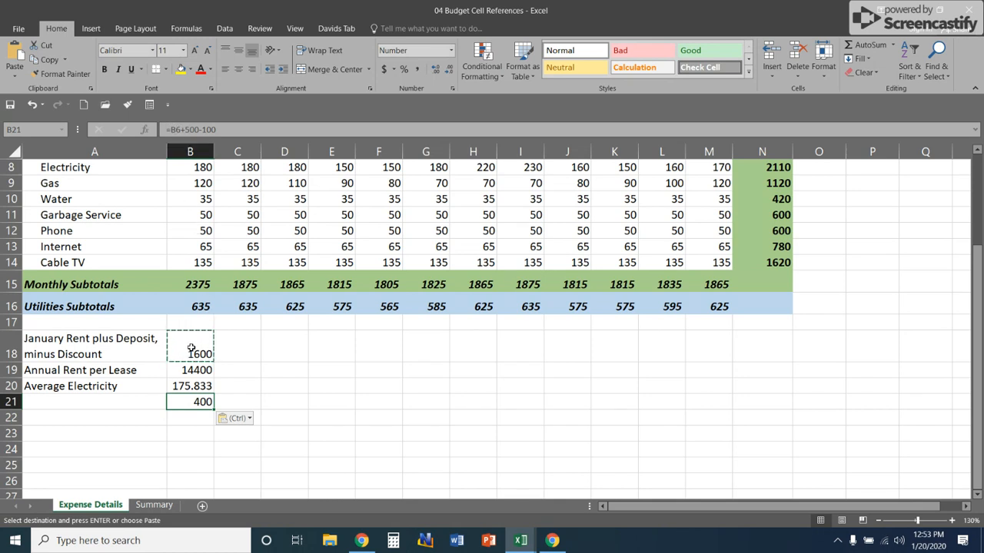
pyautogui.press('Escape')
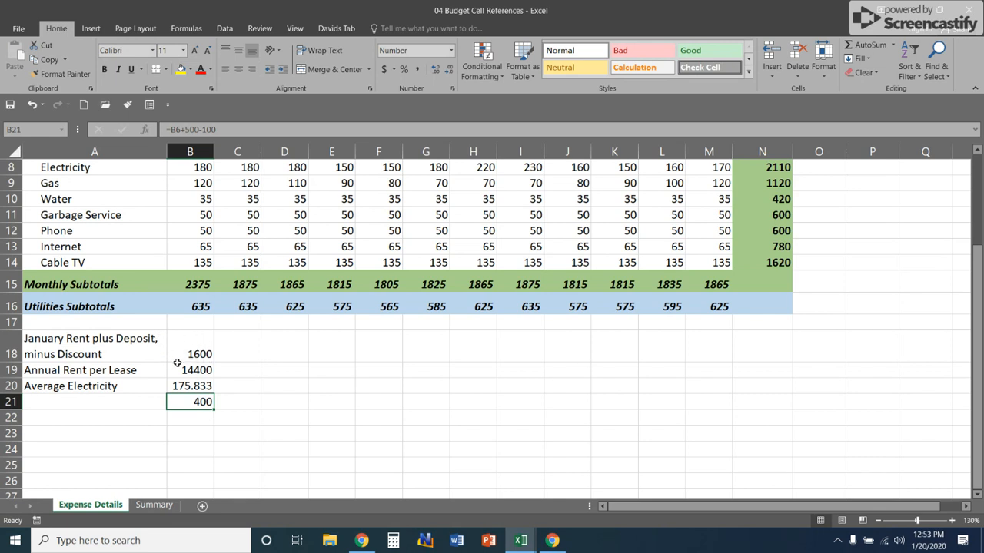
# Step: Compare the formulas in B18 and B21 and examine the January rent and Miscellaneous cells they refer to
pyautogui.click(185, 353)
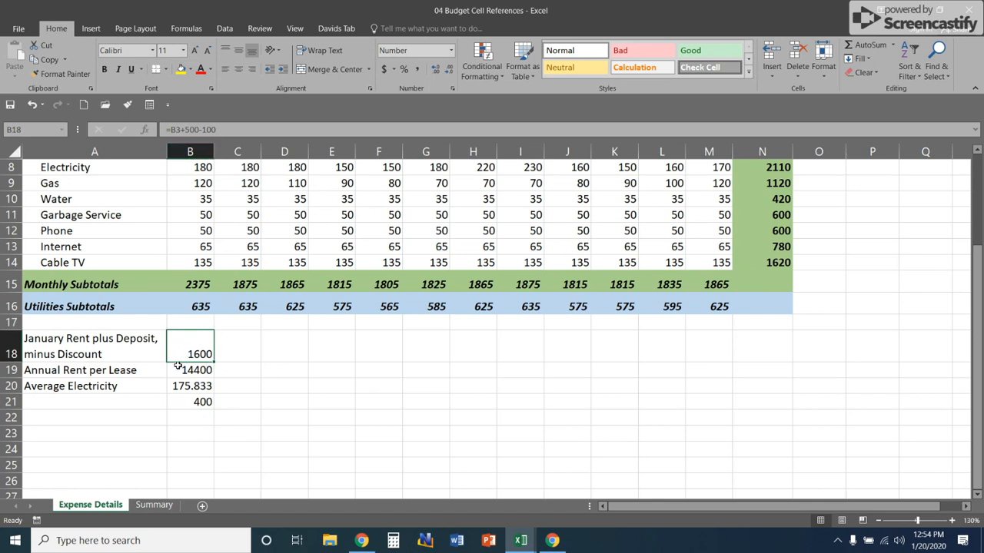
pyautogui.click(190, 405)
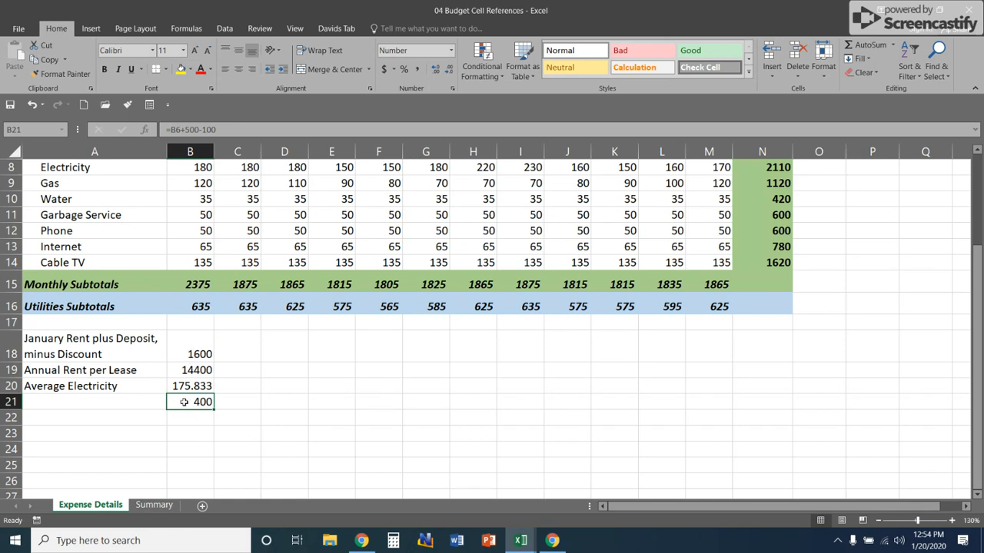
pyautogui.click(190, 354)
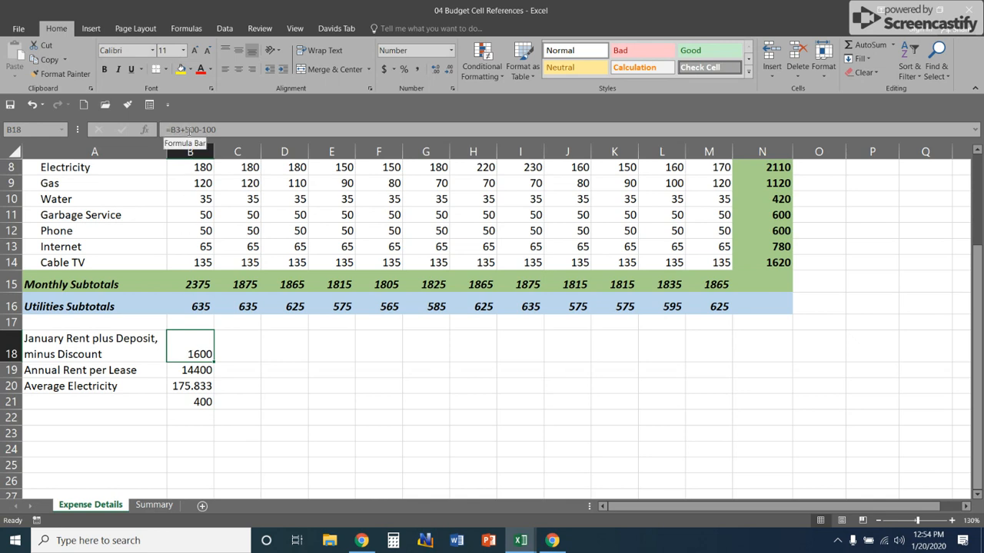
pyautogui.scroll(2, 179, 206)
pyautogui.scroll(1, 178, 206)
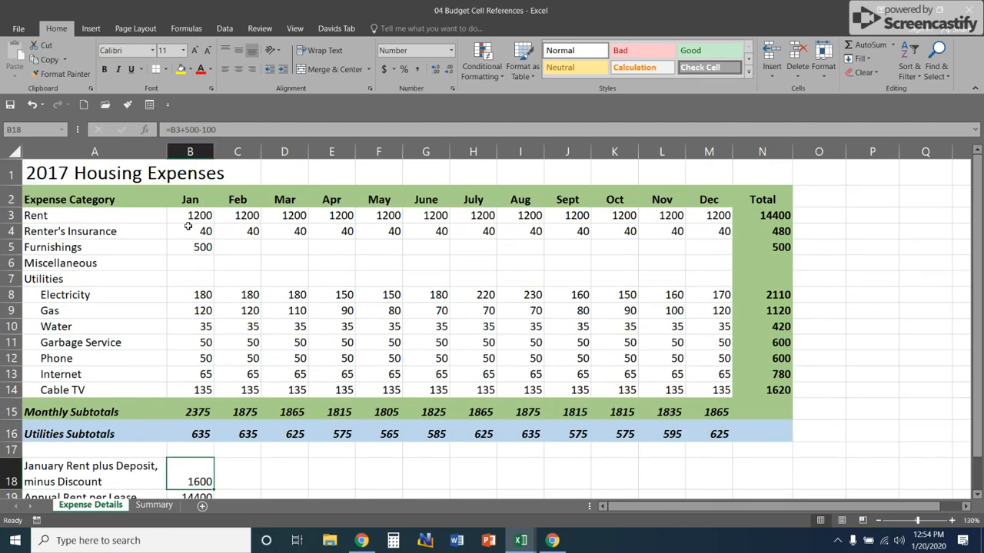
pyautogui.scroll(-2, 192, 231)
pyautogui.click(189, 423)
pyautogui.scroll(2, 189, 278)
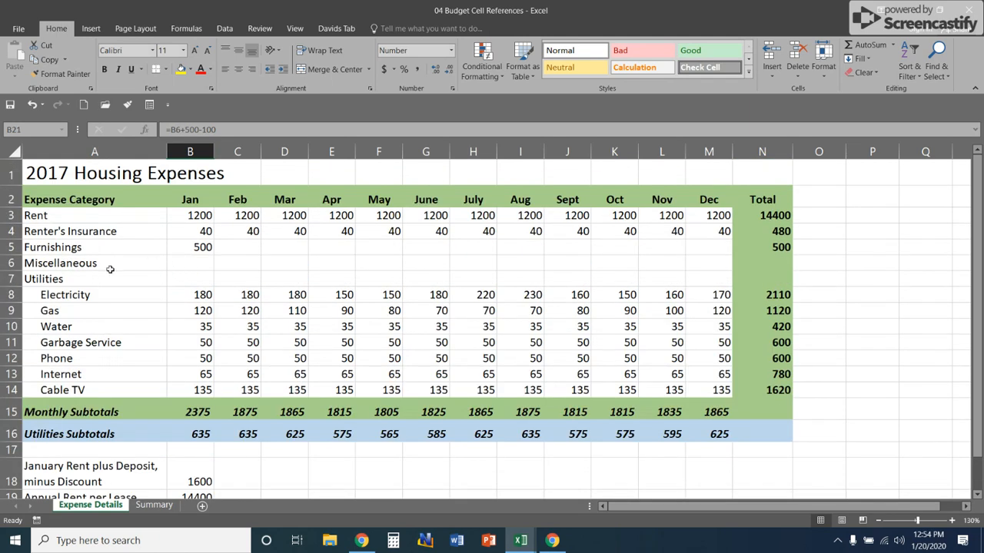
pyautogui.click(192, 264)
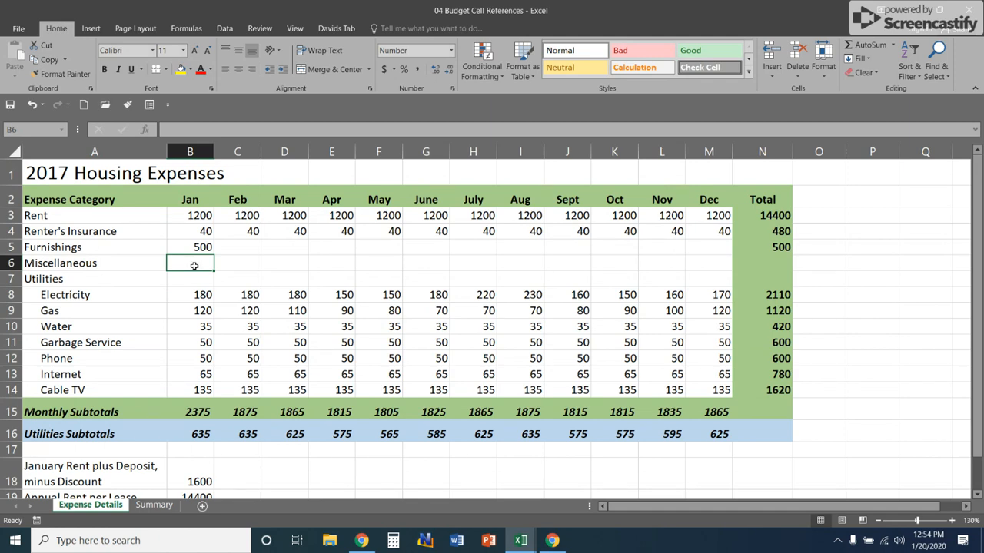
pyautogui.scroll(-2, 194, 265)
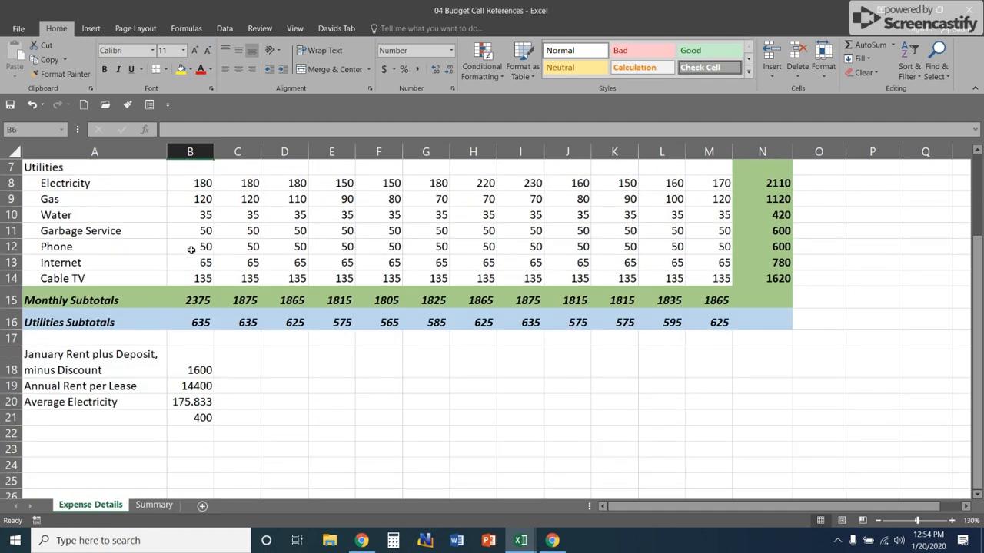
pyautogui.scroll(2, 191, 254)
pyautogui.scroll(-2, 203, 386)
# Step: Change the cell reference in the B21 formula to the January rent in B3, giving =B3+500-100
pyautogui.click(192, 416)
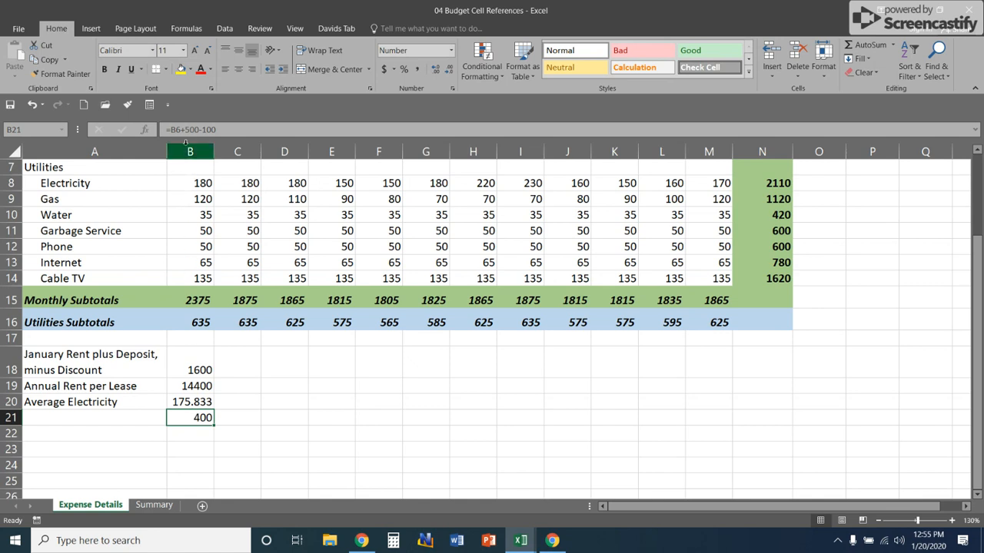
pyautogui.click(176, 129)
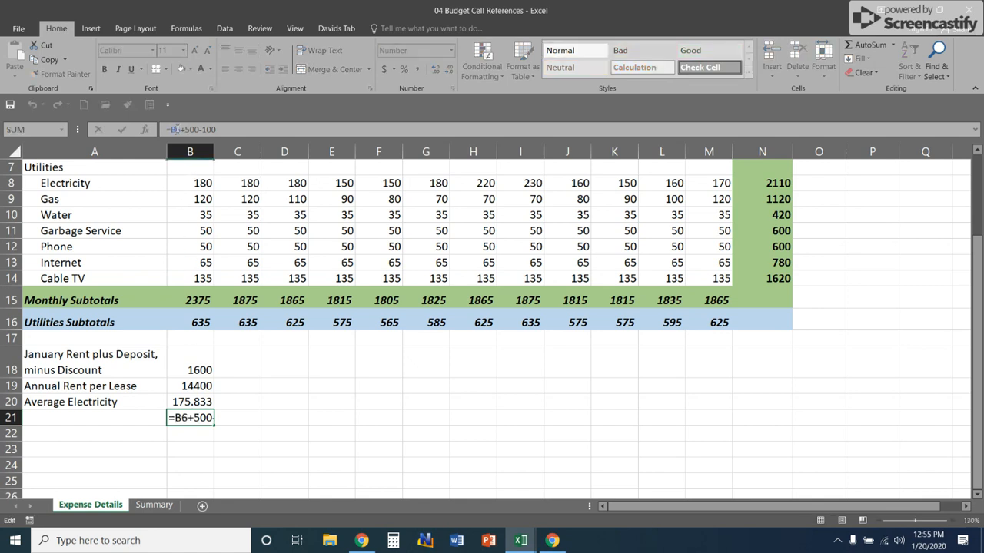
pyautogui.moveTo(178, 130); pyautogui.dragTo(171, 129)
pyautogui.press('Escape')
pyautogui.scroll(2, 183, 246)
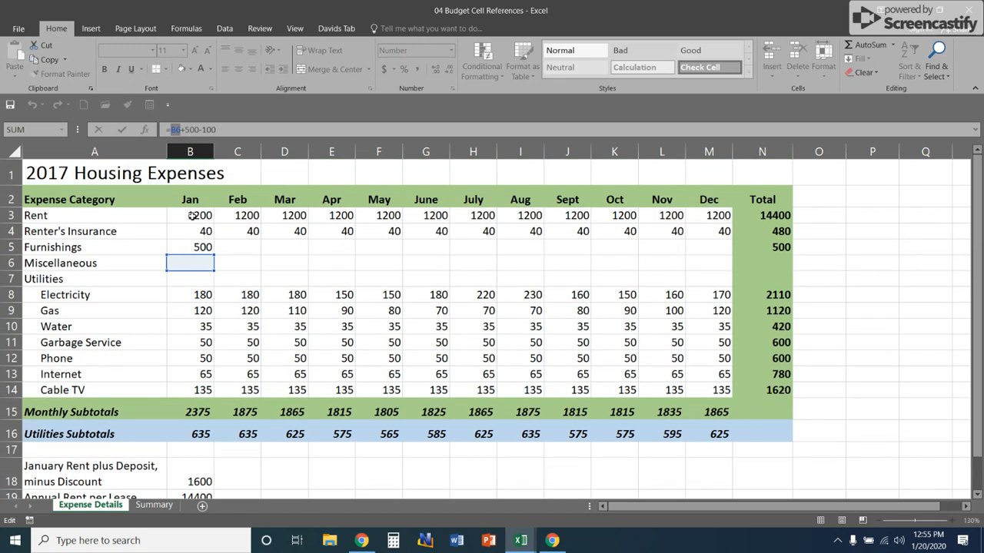
pyautogui.click(192, 216)
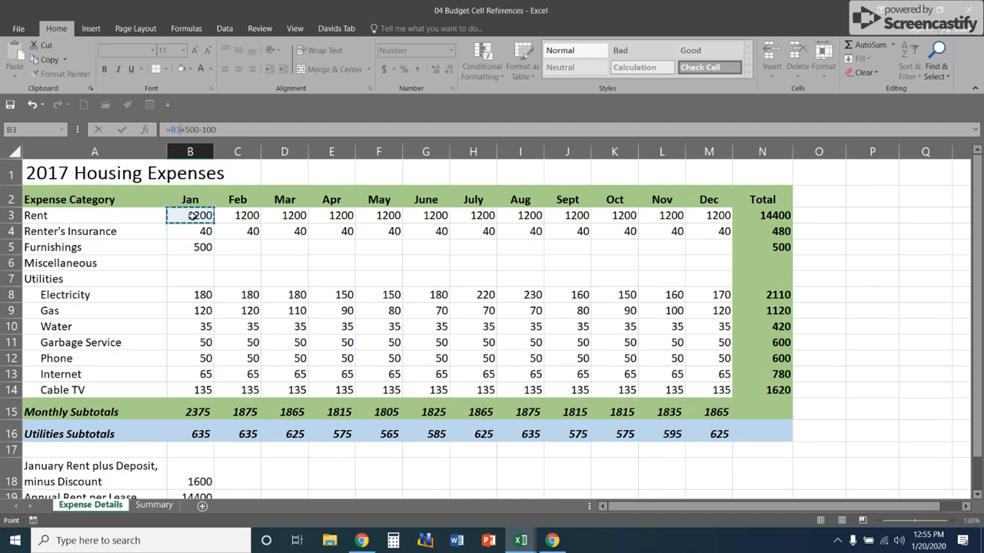
pyautogui.press('Return')
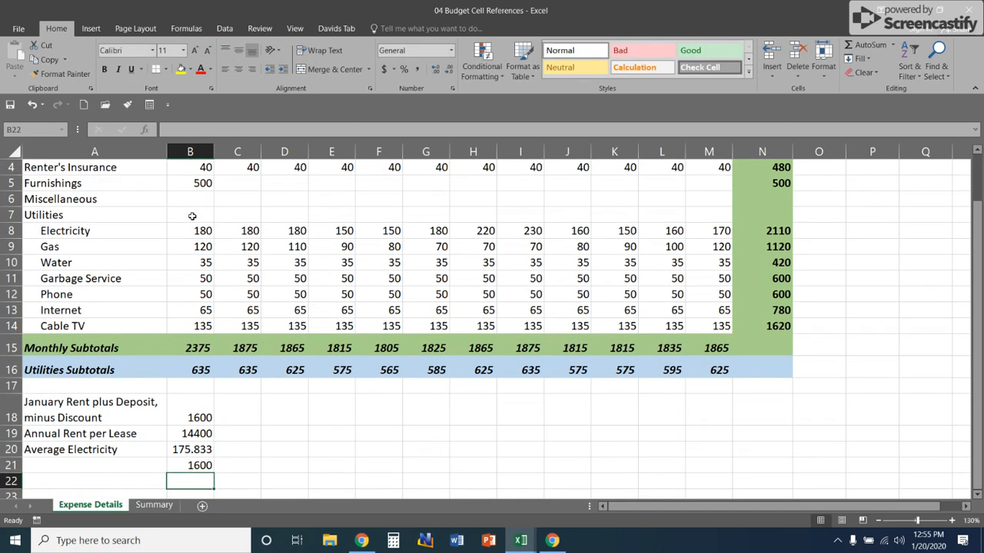
# Step: Check the corrected formula in B21 against the original formula in B18
pyautogui.click(182, 468)
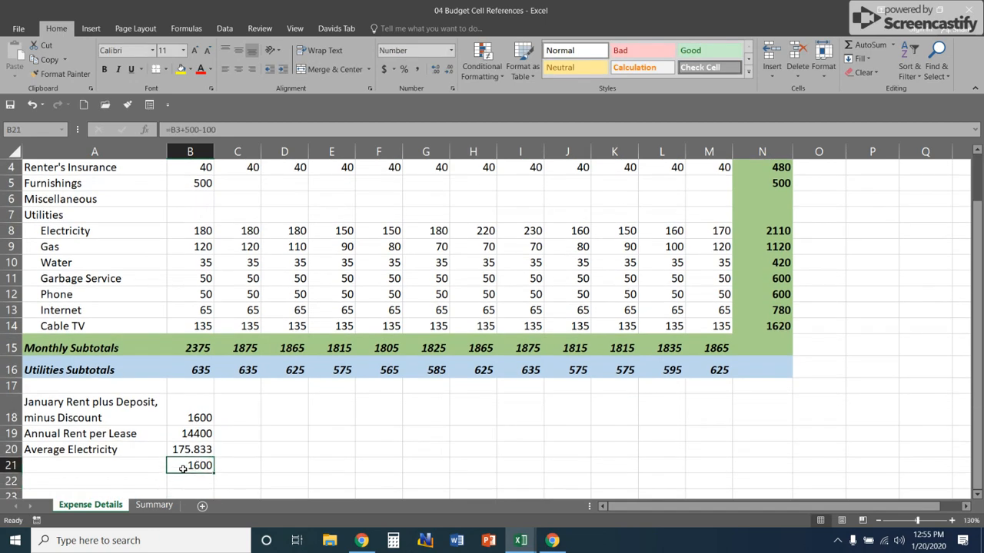
pyautogui.scroll(2, 182, 465)
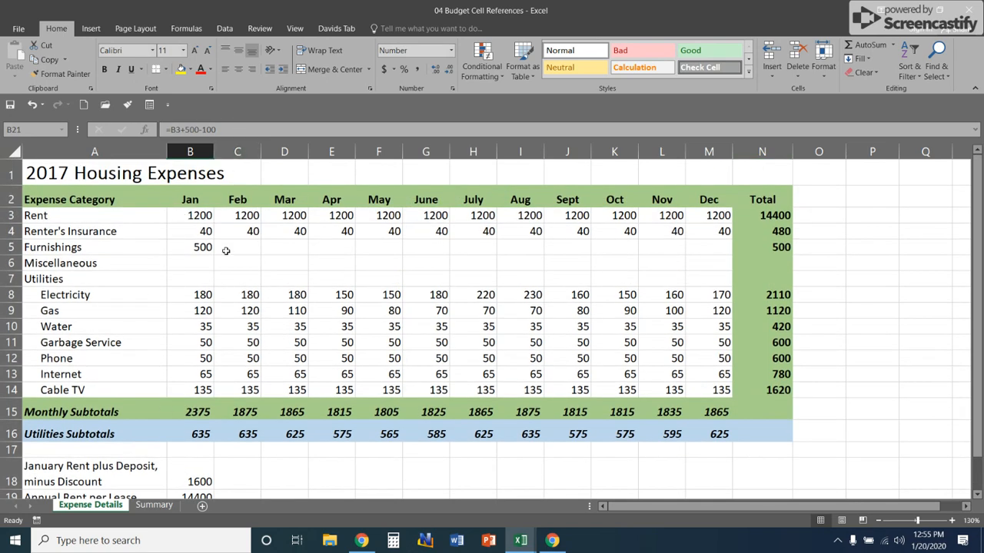
pyautogui.scroll(-2, 241, 362)
pyautogui.click(192, 368)
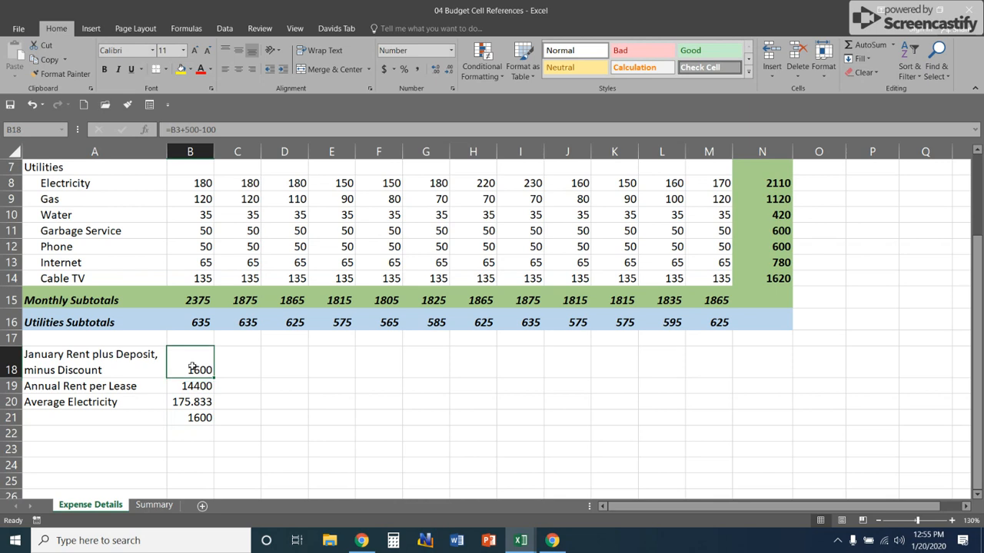
pyautogui.click(192, 419)
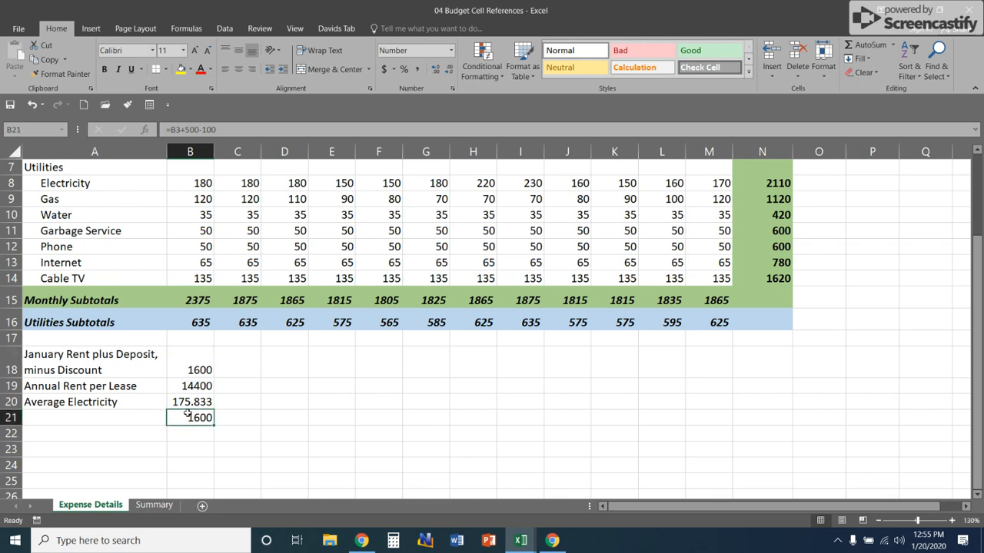
pyautogui.click(182, 368)
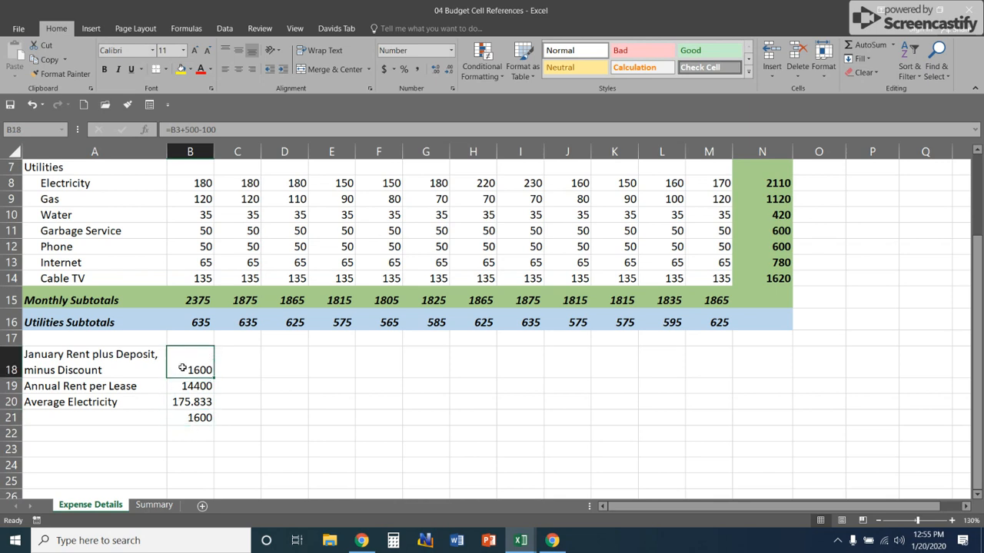